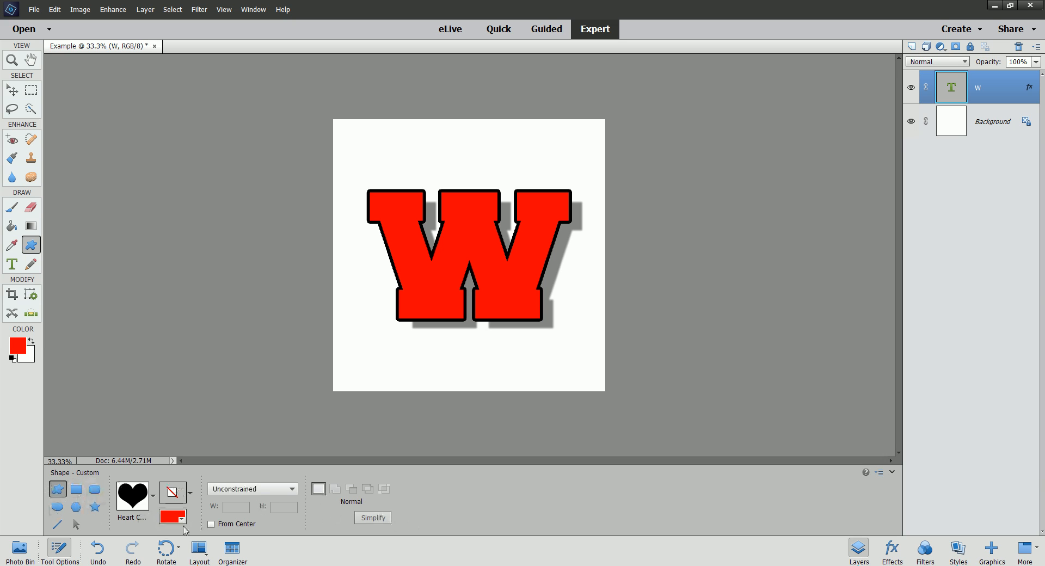
Draw a wide blue rectangle with no style above the W, spanning about half the canvas width
left_click(75, 491)
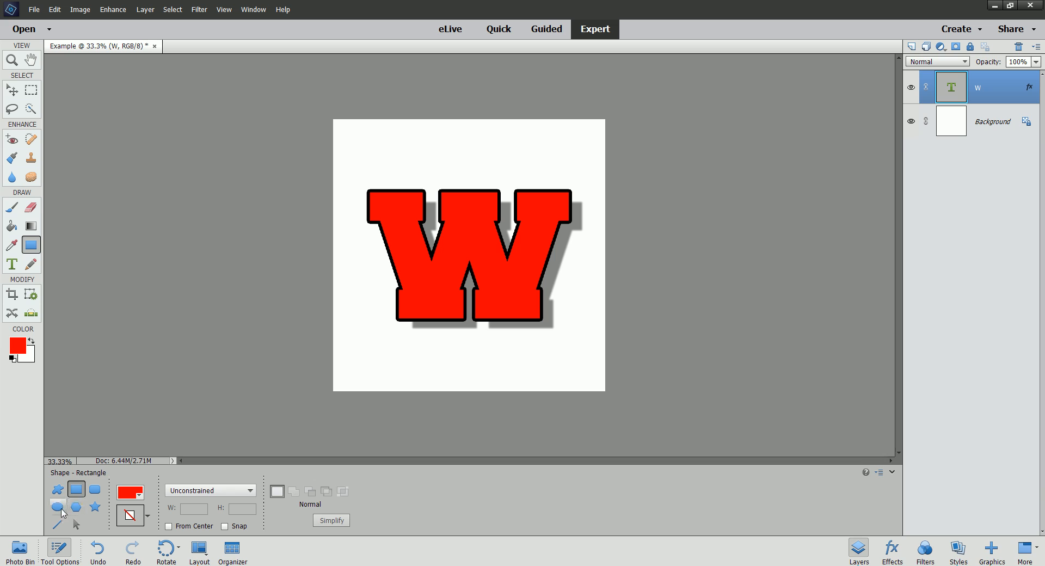
left_click(57, 507)
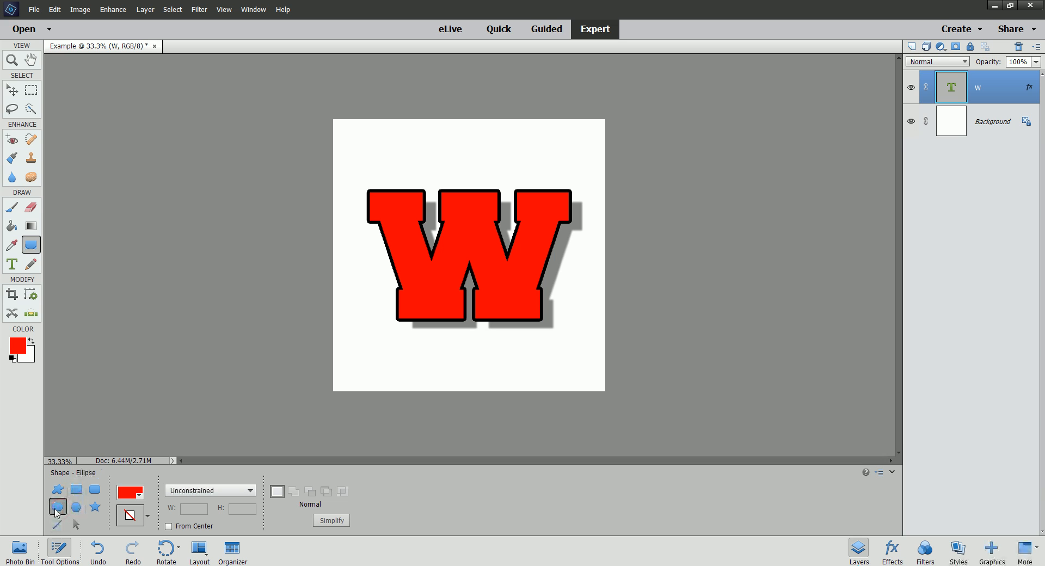
left_click(77, 490)
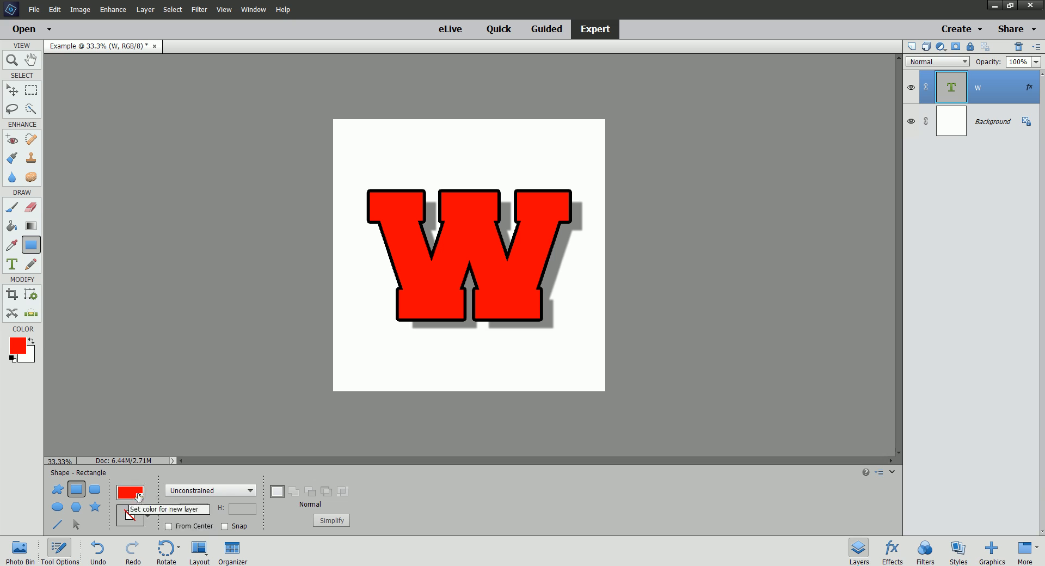
left_click(130, 492)
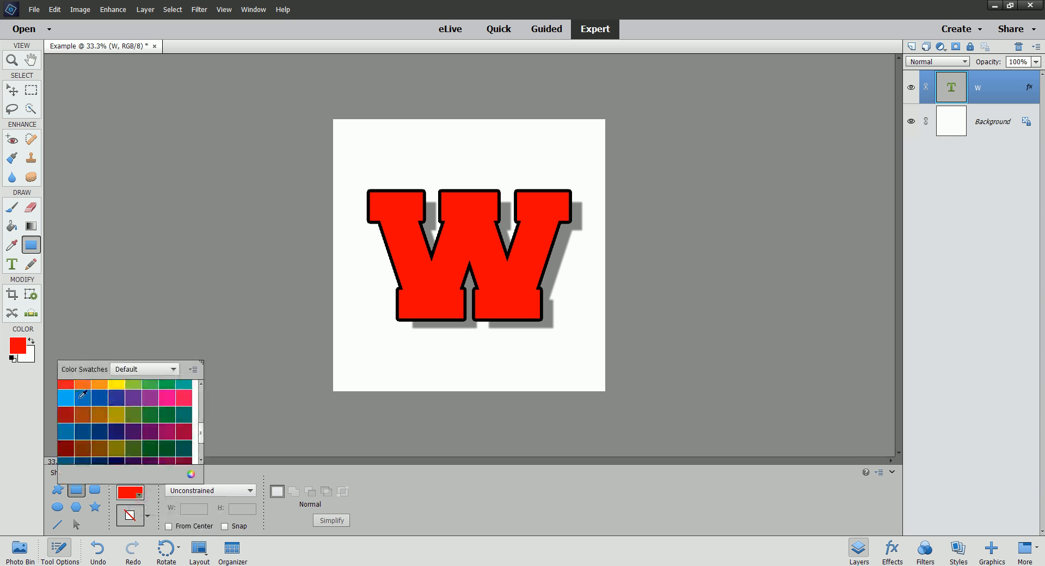
left_click_drag(202, 436, 205, 387)
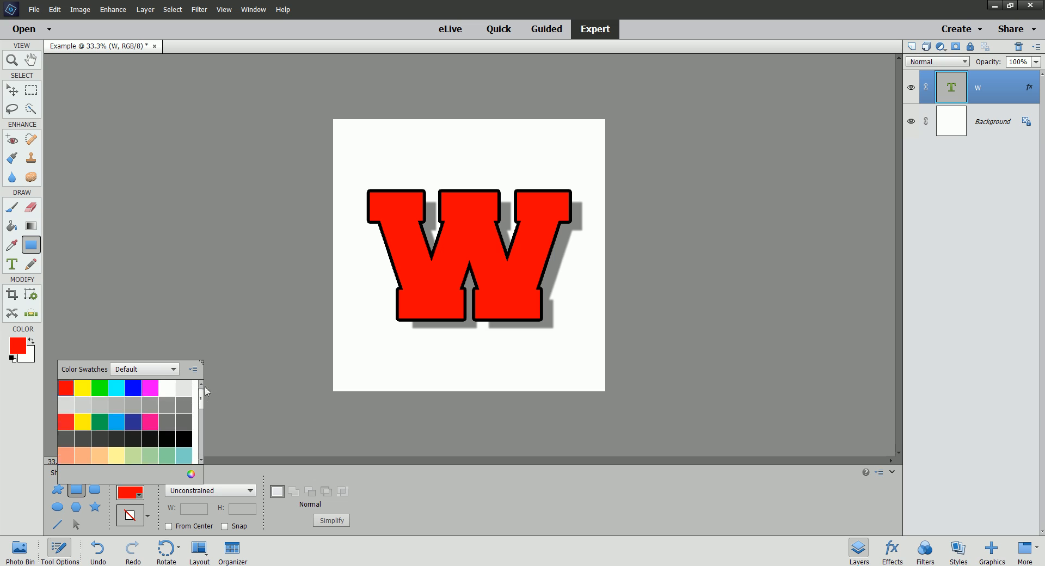
left_click(140, 386)
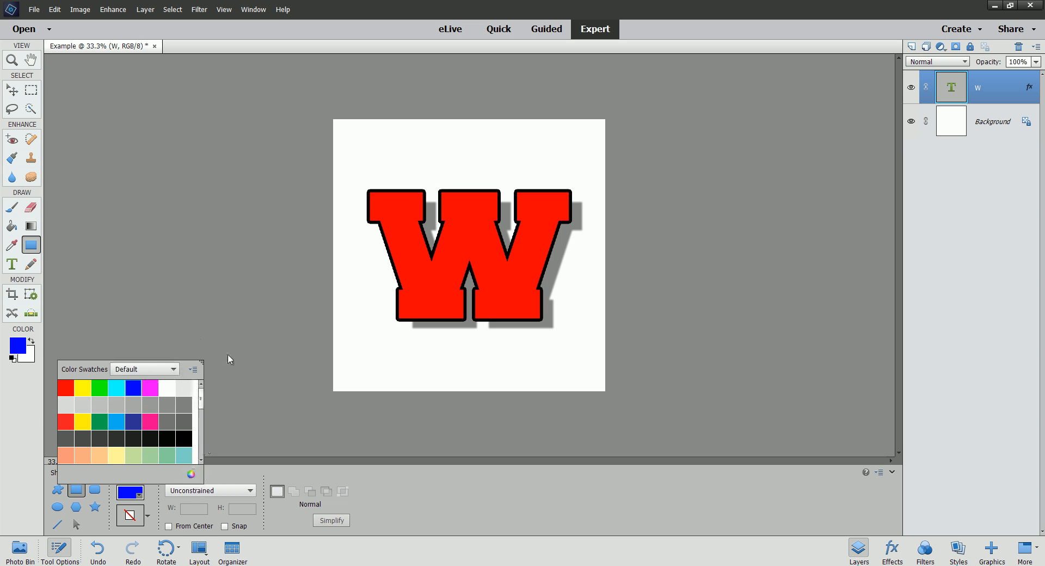
left_click(137, 519)
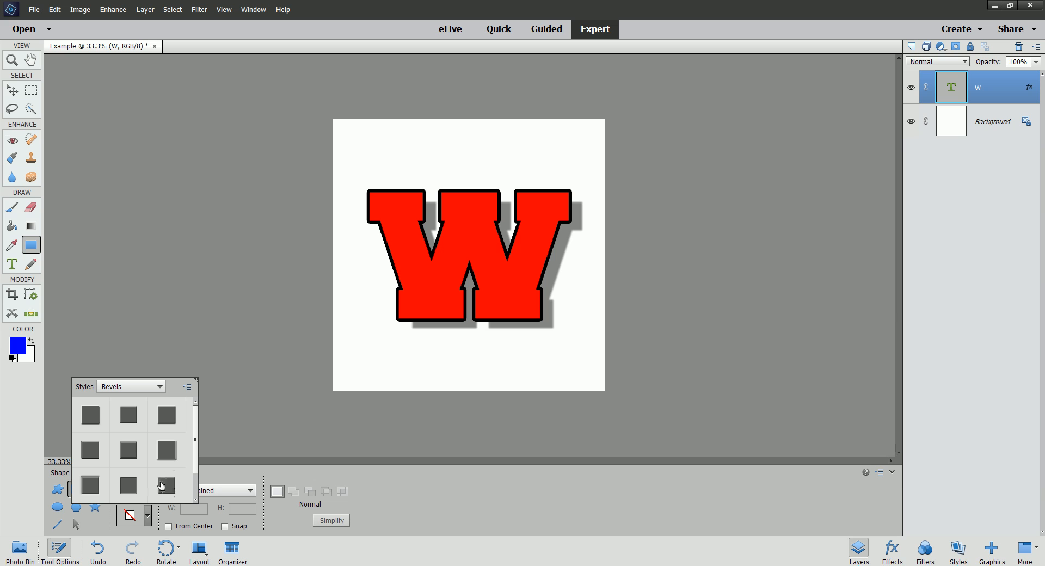
left_click(131, 517)
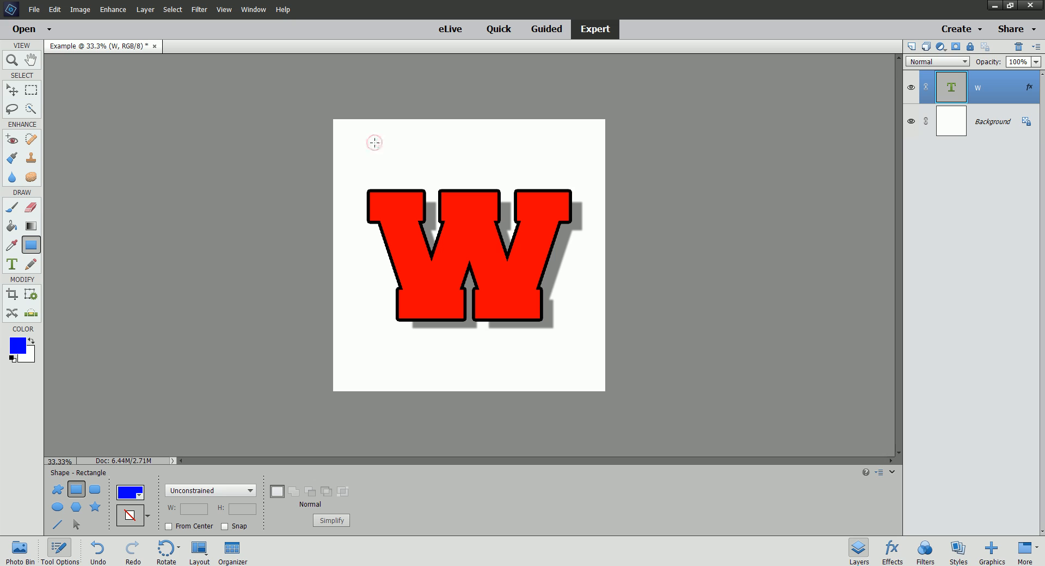
left_click_drag(374, 143, 515, 174)
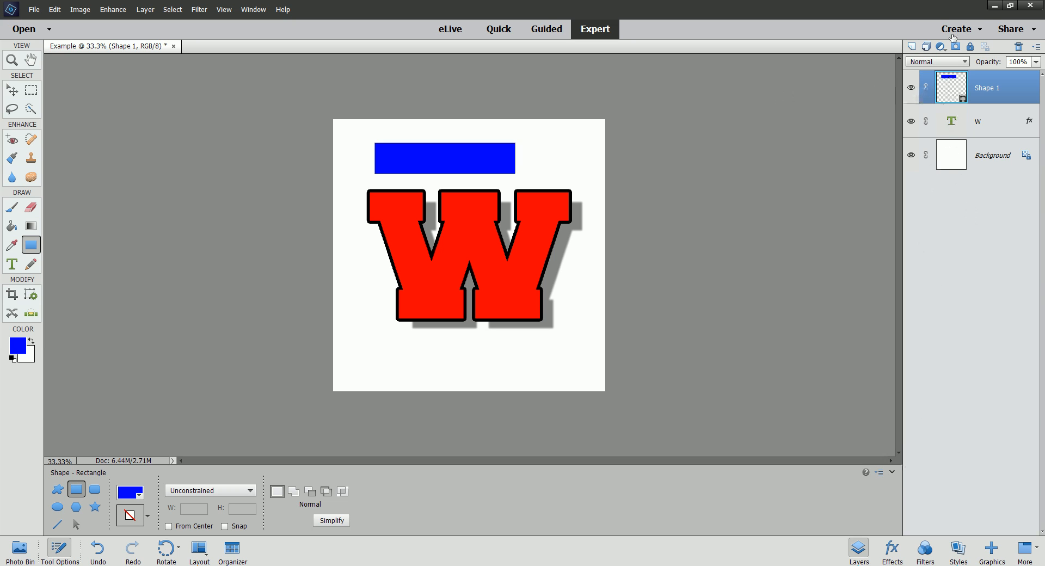
left_click(859, 551)
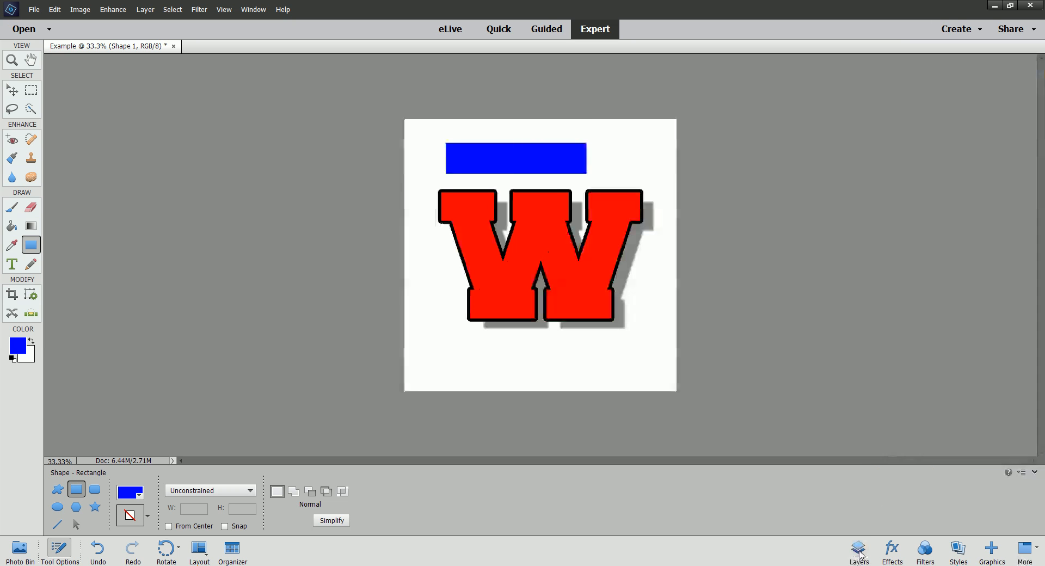
left_click(859, 550)
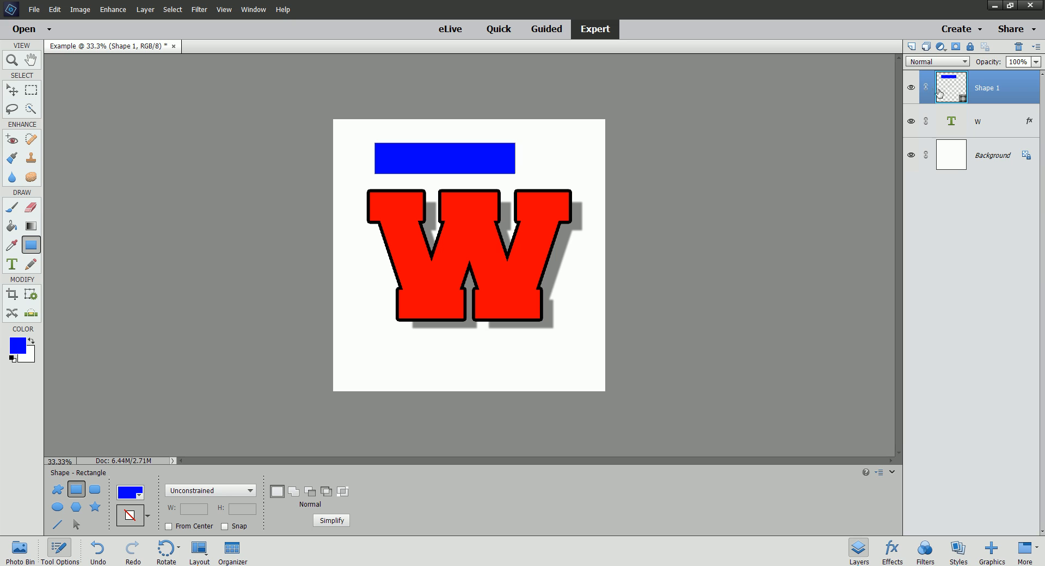
Enlarge the blue rectangle to about 109% and shift it slightly down and left, keeping it above the W
left_click(13, 91)
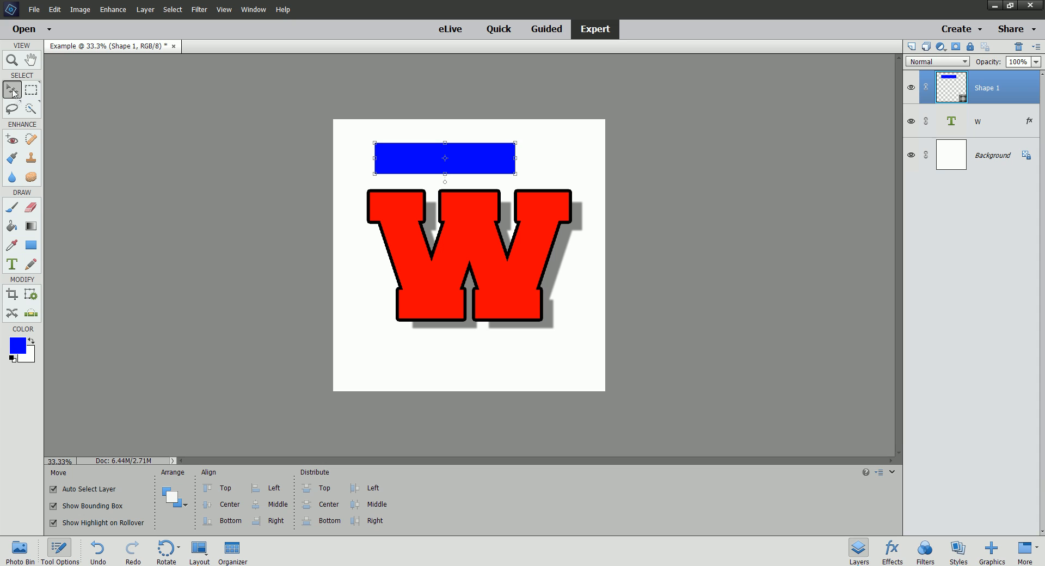
mouse_move(412, 158)
left_mouse_down()
mouse_move(430, 156)
mouse_move(384, 189)
mouse_move(433, 149)
mouse_move(379, 133)
mouse_move(399, 132)
mouse_move(383, 132)
mouse_move(395, 163)
left_mouse_up()
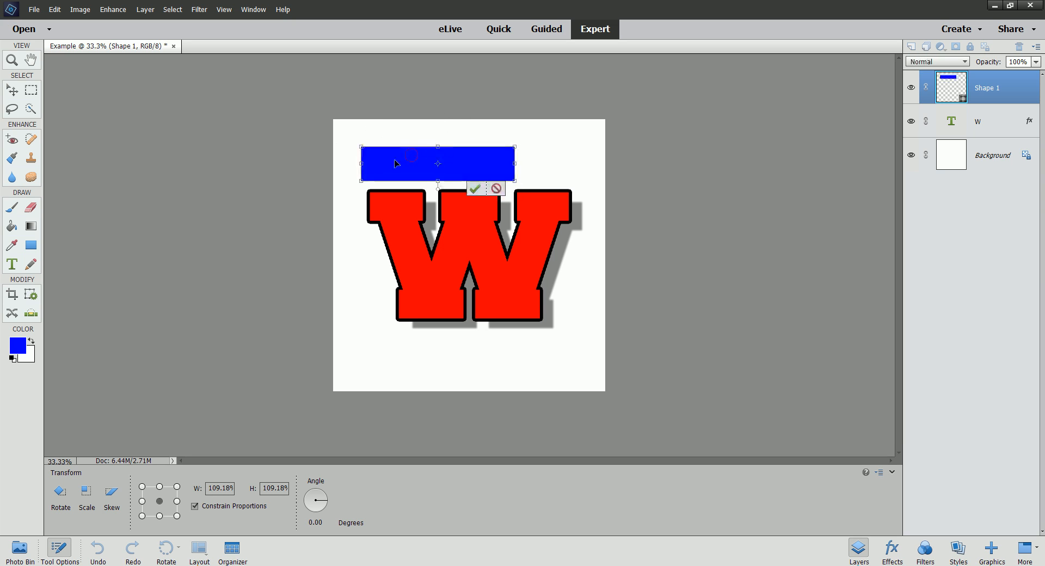
left_click(475, 189)
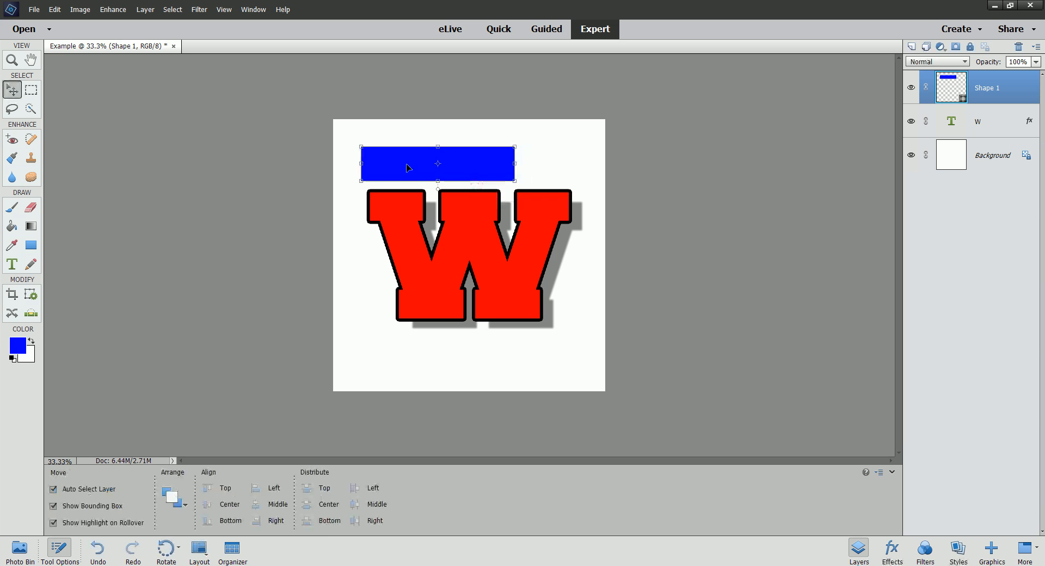
Browse the custom shape library, looking through the Objects, Animals and All Elements Shapes sets
left_click(36, 246)
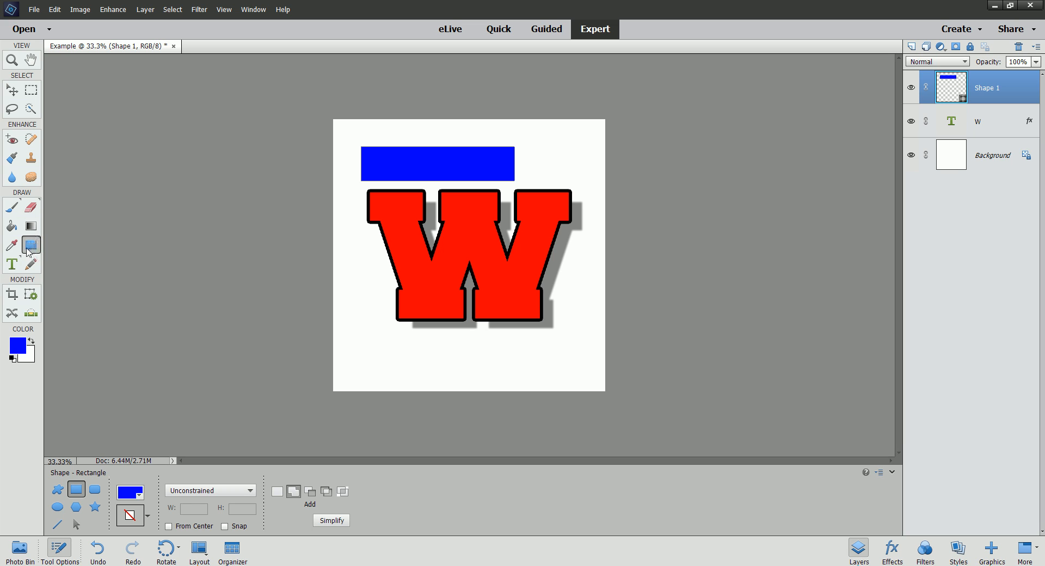
left_click(58, 491)
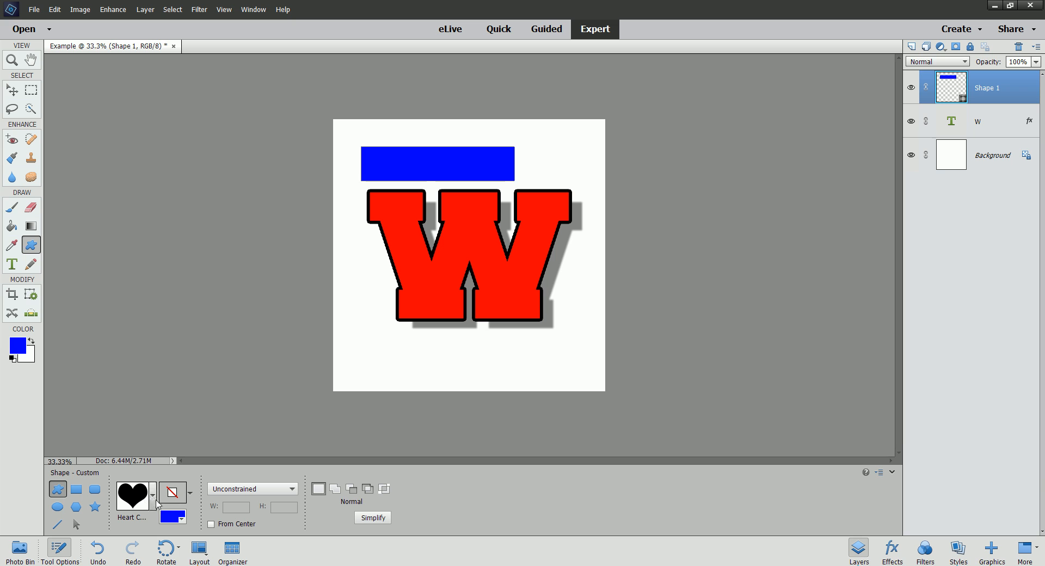
left_click(154, 496)
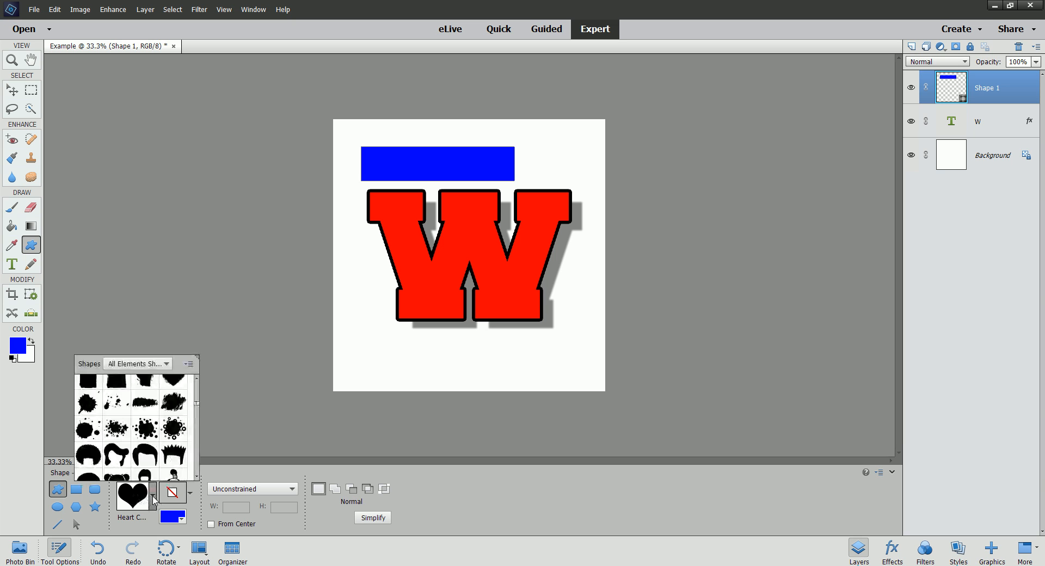
left_click(137, 363)
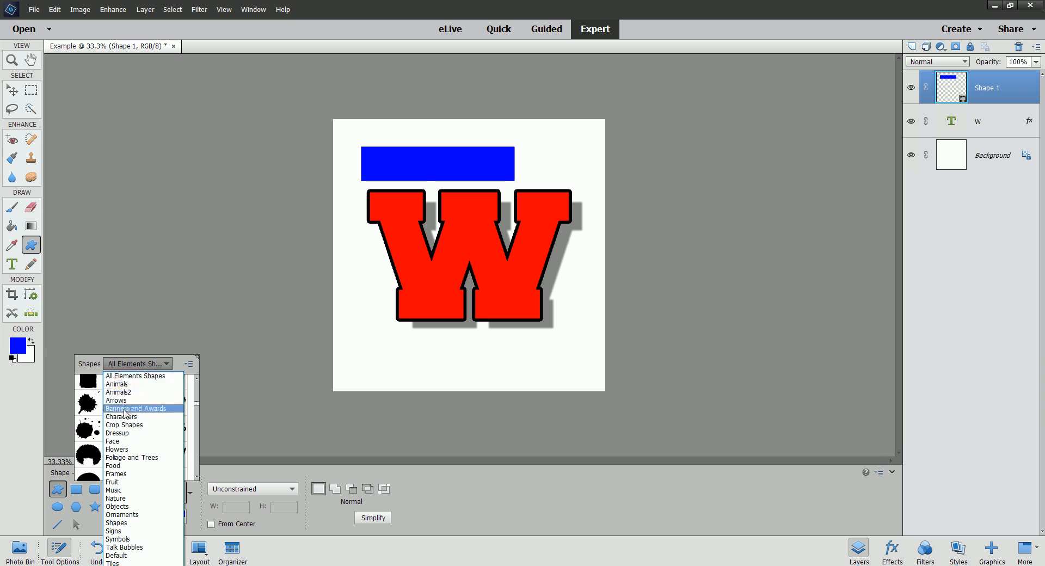
left_click(119, 507)
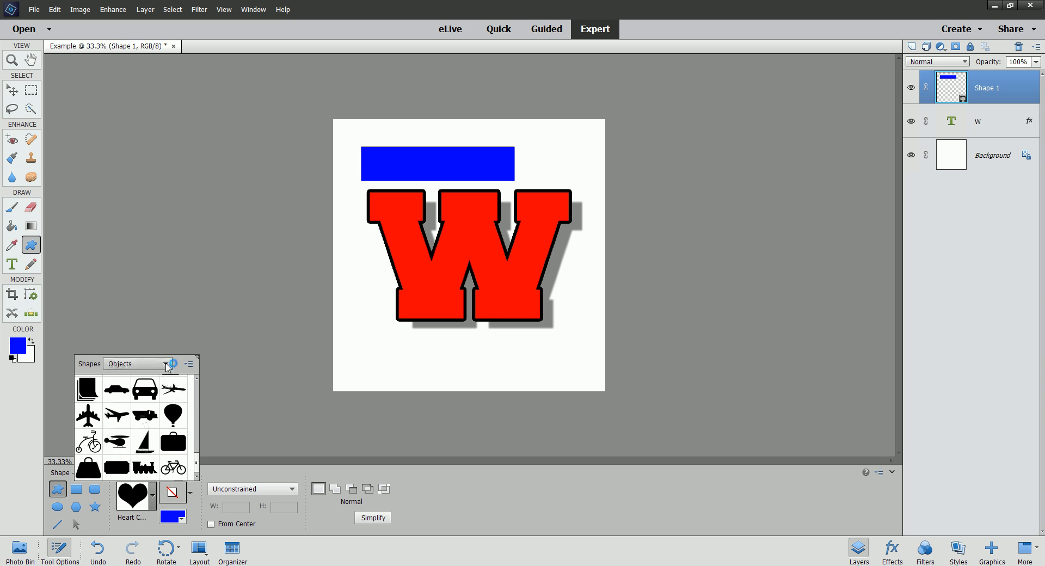
left_click(162, 363)
left_click(138, 385)
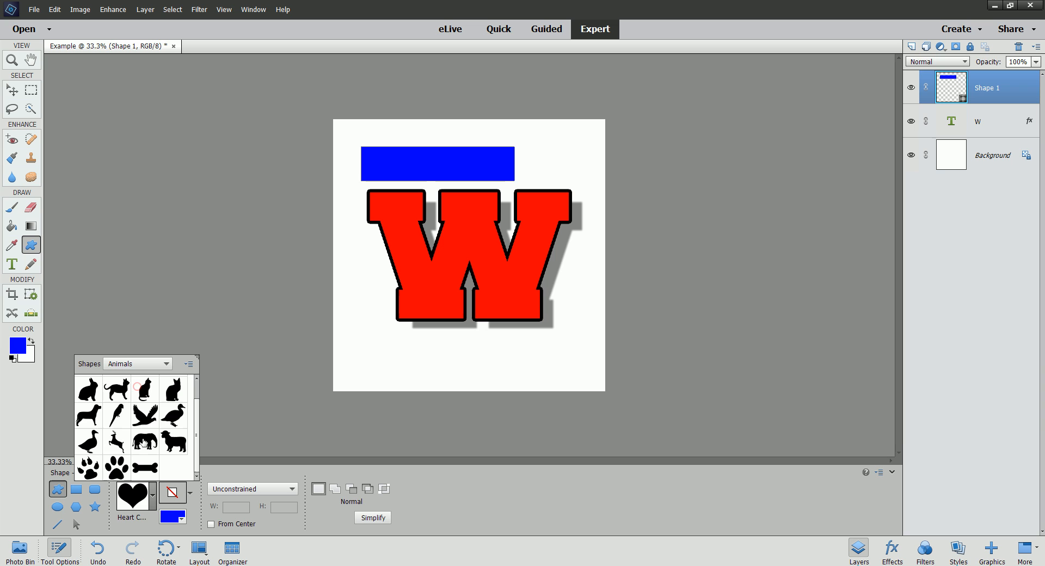
left_click(162, 363)
left_click(139, 379)
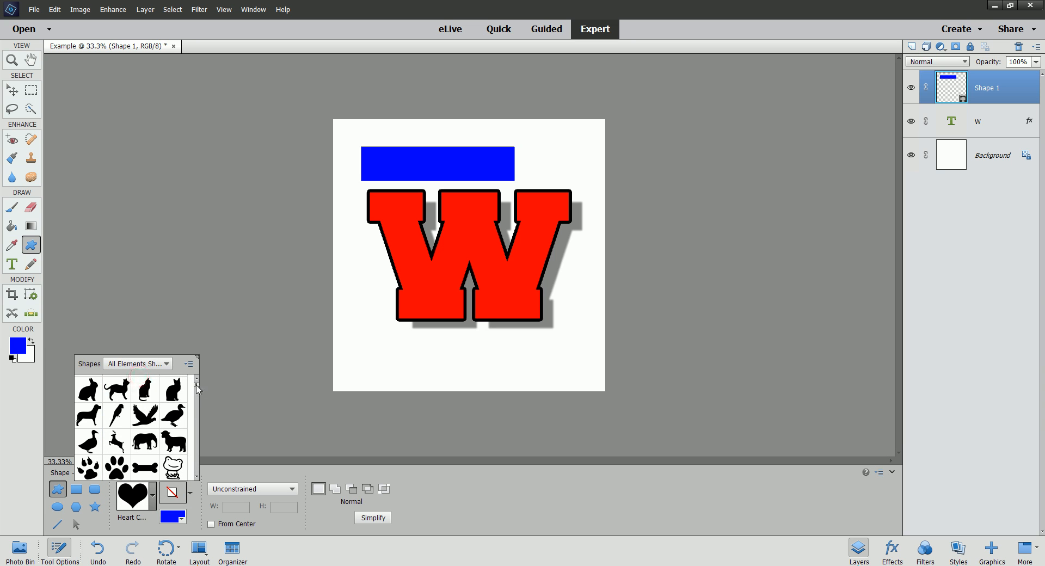
left_click_drag(196, 388, 194, 467)
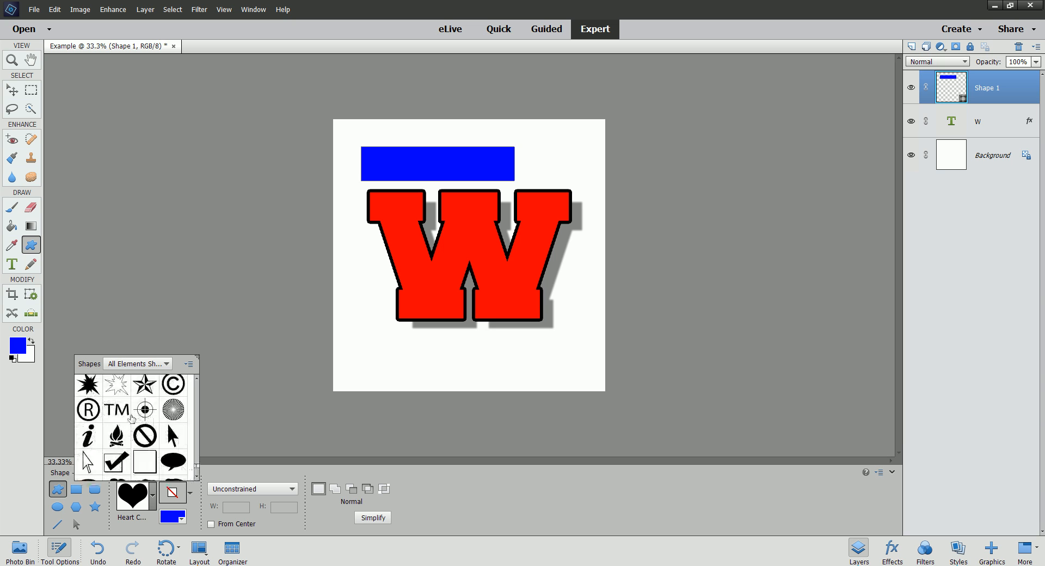
left_click_drag(197, 470, 195, 387)
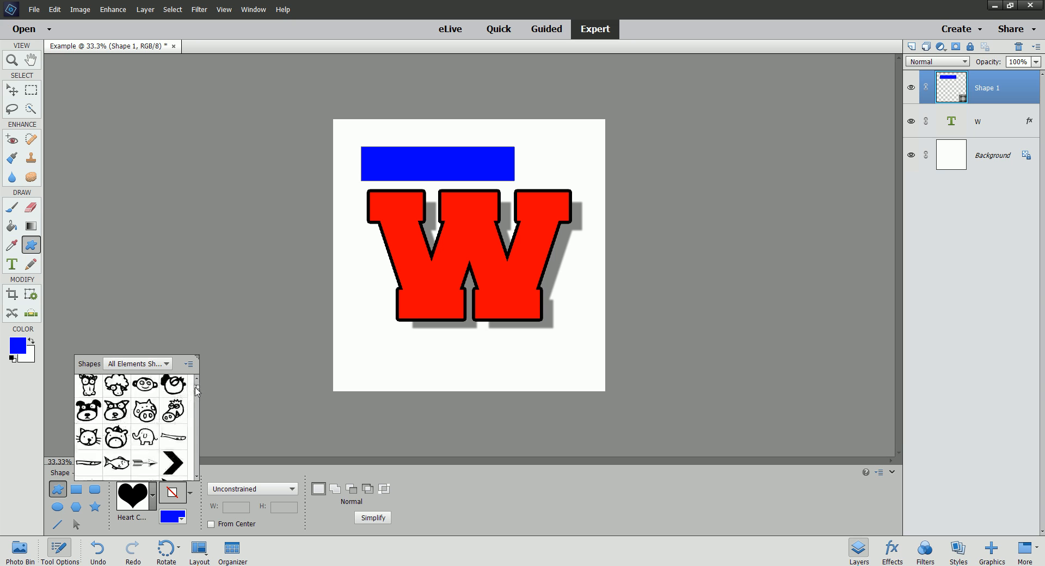
left_click_drag(198, 388, 197, 383)
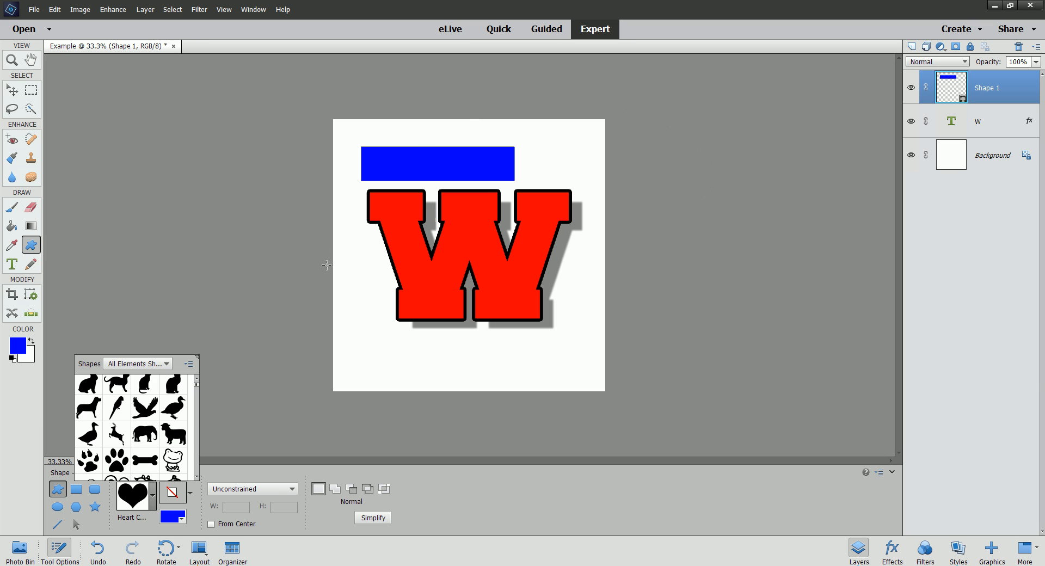
left_click(135, 505)
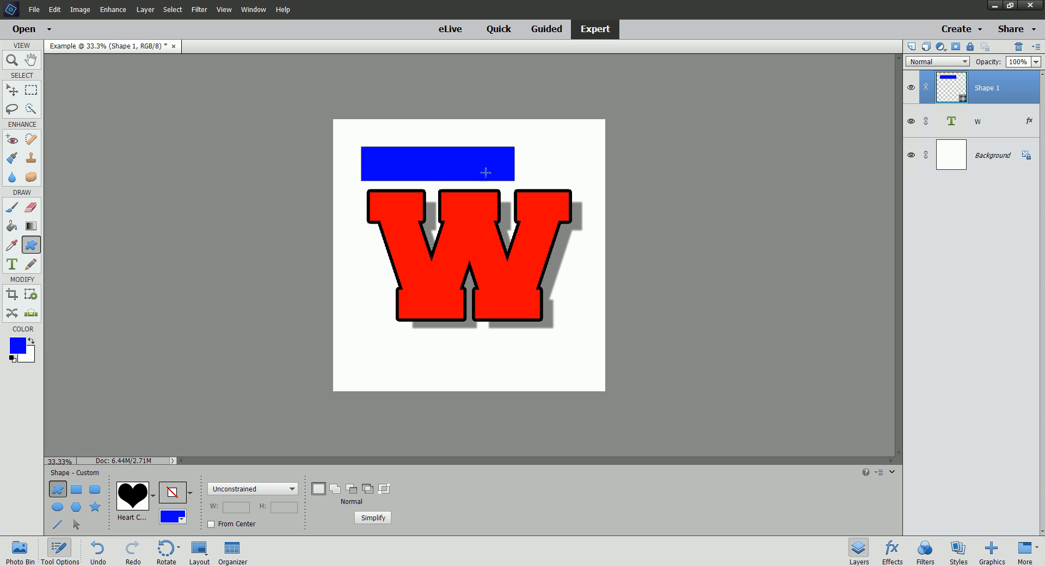
Enlarge the blue rectangle to about 156% across the middle of the W and place its layer beneath the W text layer
left_click(12, 90)
left_click_drag(415, 163, 409, 205)
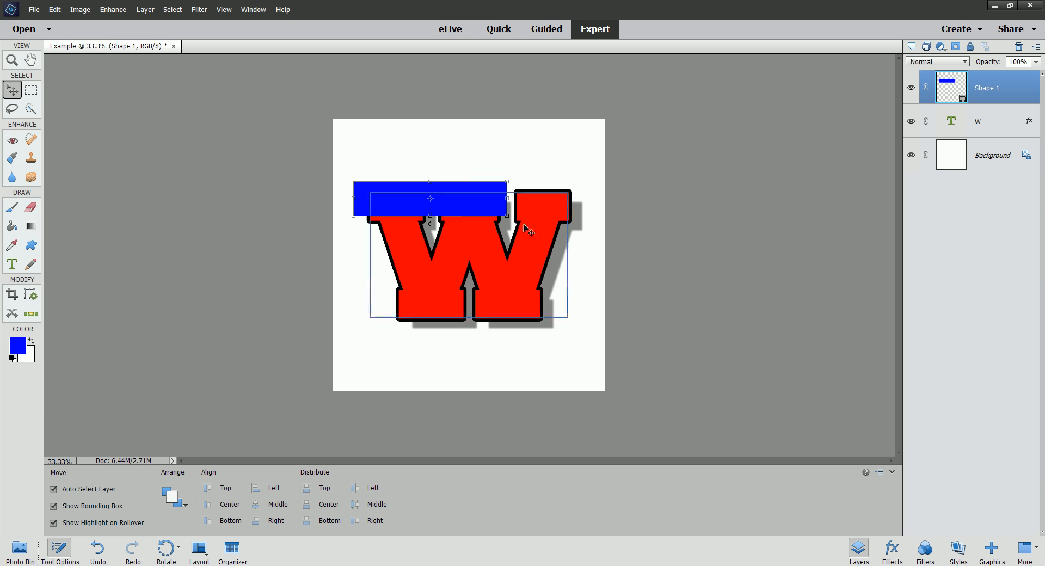
left_click_drag(506, 216, 587, 266)
left_click_drag(535, 212, 531, 256)
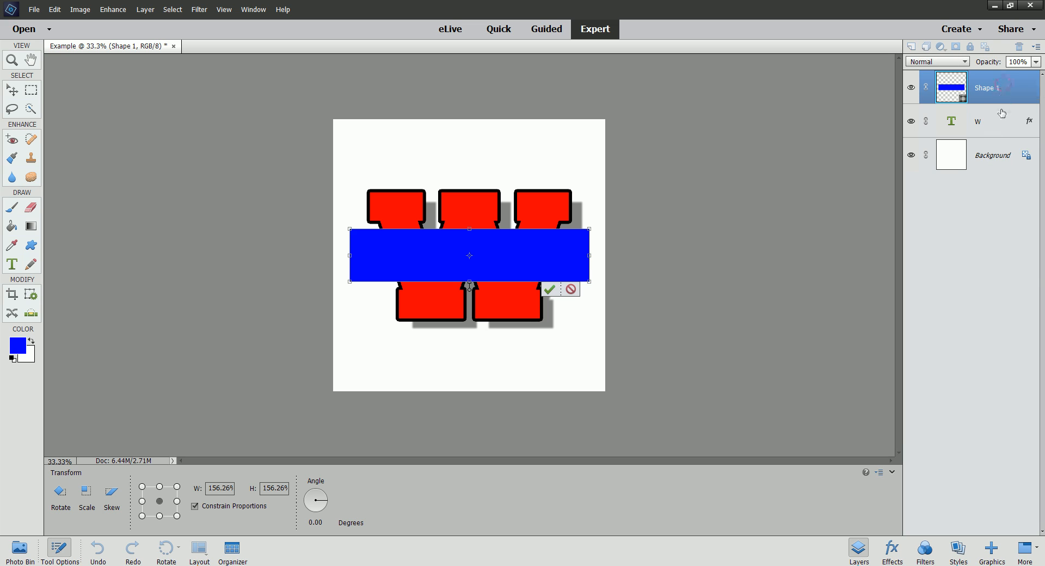
left_click(547, 292)
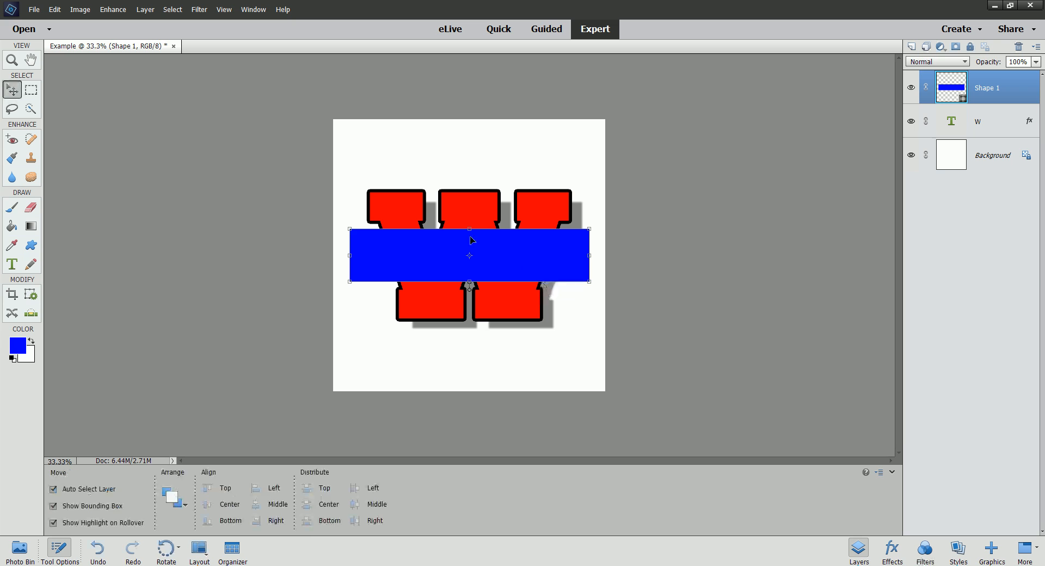
left_click_drag(1005, 85, 1008, 131)
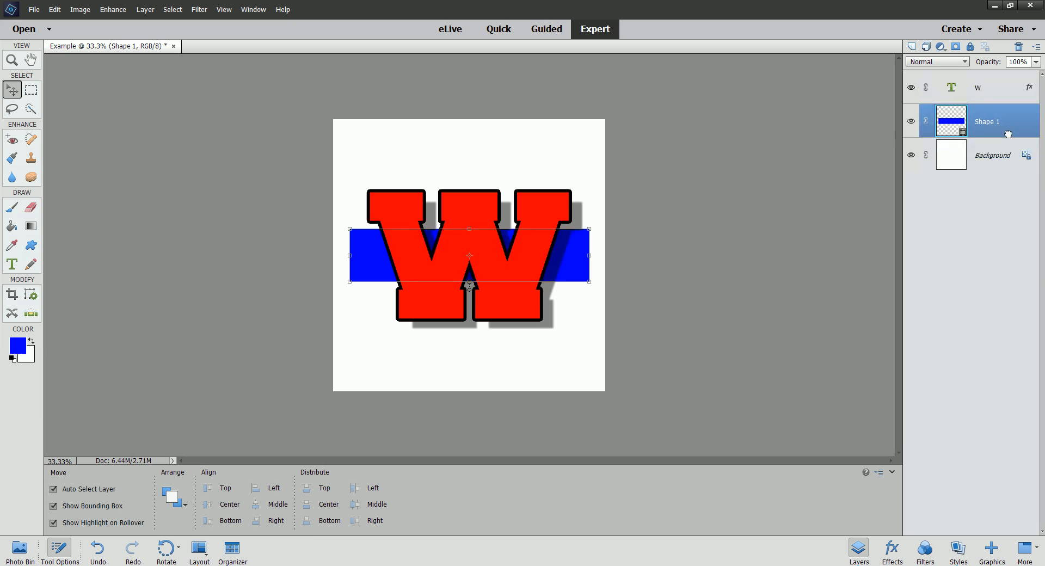